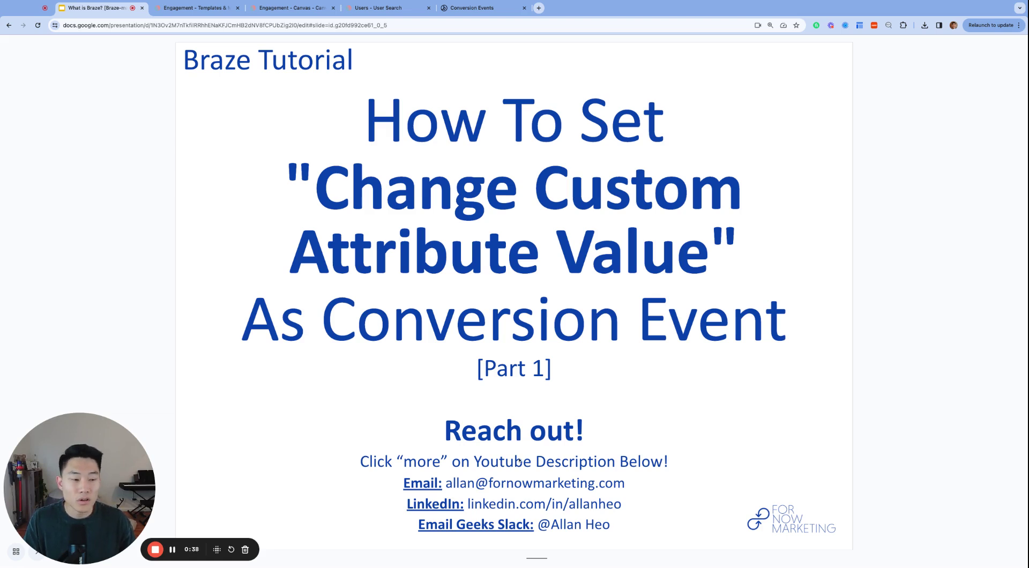
{"action": "left_click", "coordinate": [536, 460]}
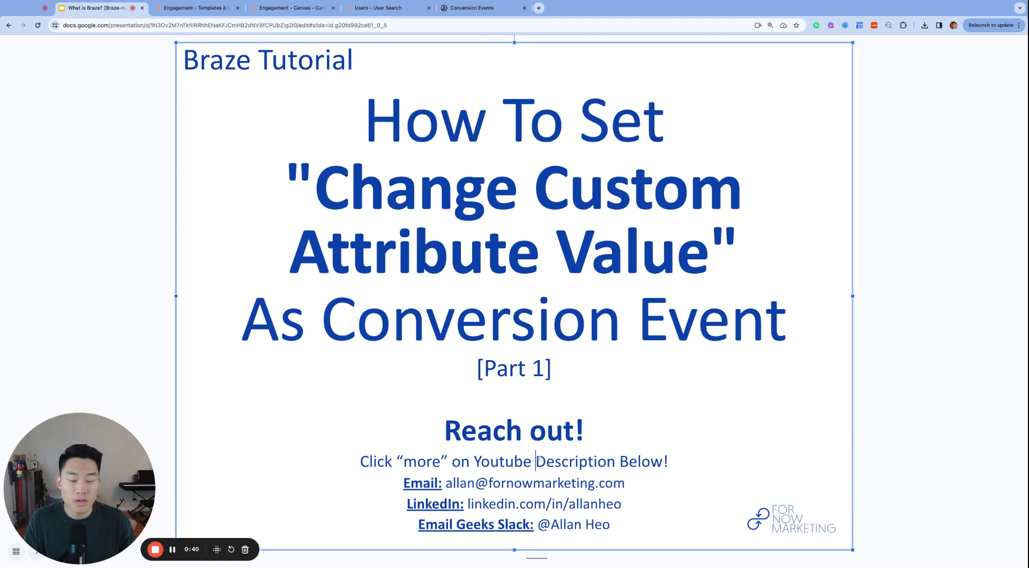
{"action": "left_click_drag", "start_coordinate": [403, 473], "coordinate": [619, 531]}
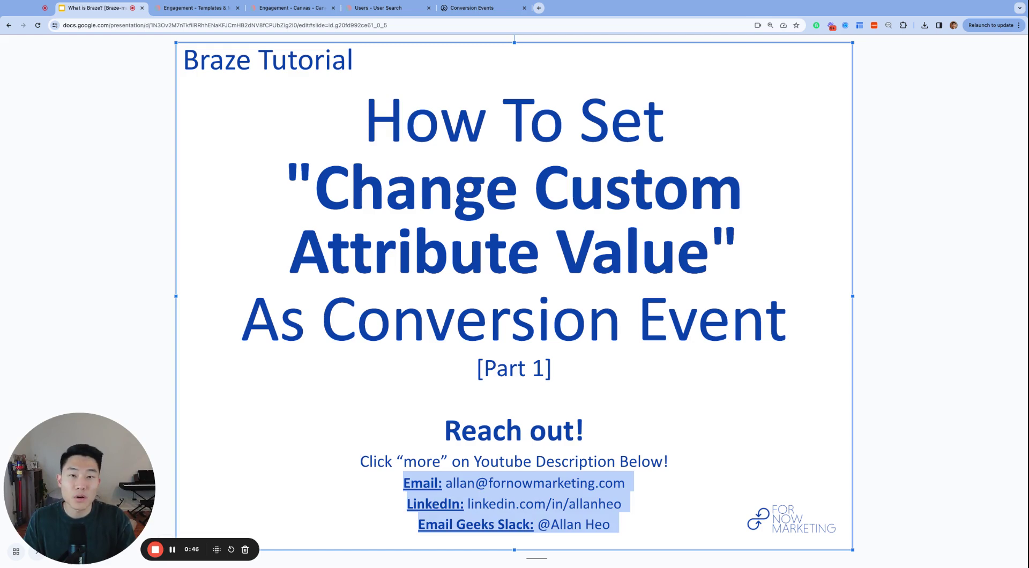
{"action": "left_click", "coordinate": [954, 376]}
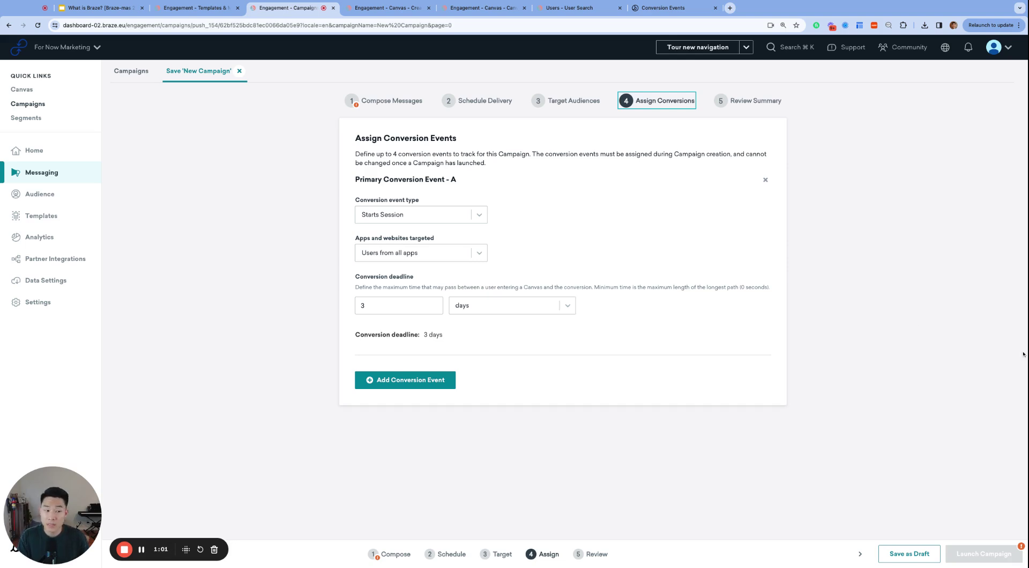
Examine the conversion event types offered for the campaign and choose Performs Custom Event for Primary Conversion Event - A.
{"action": "left_click", "coordinate": [467, 216]}
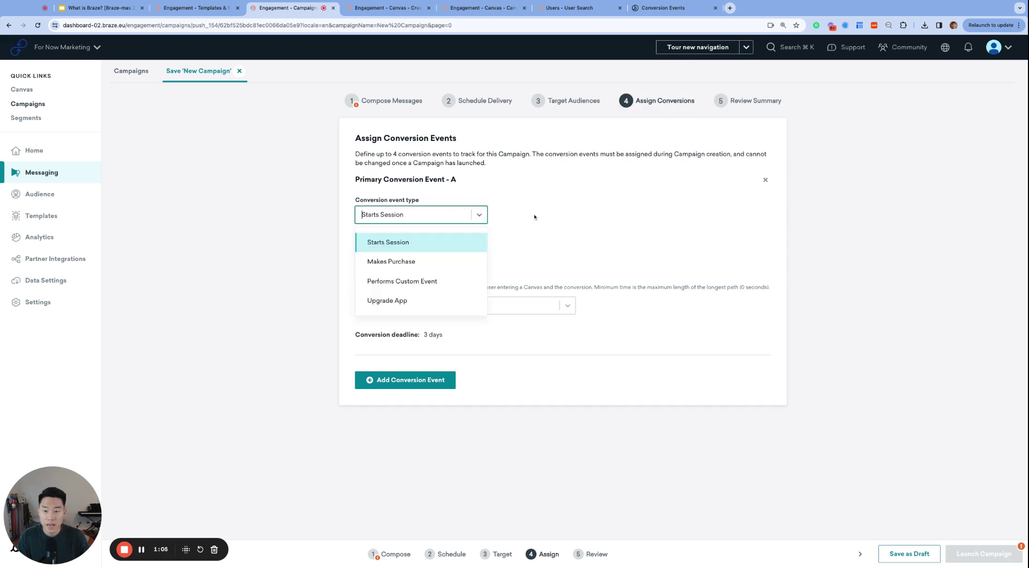
{"action": "left_click", "coordinate": [567, 218]}
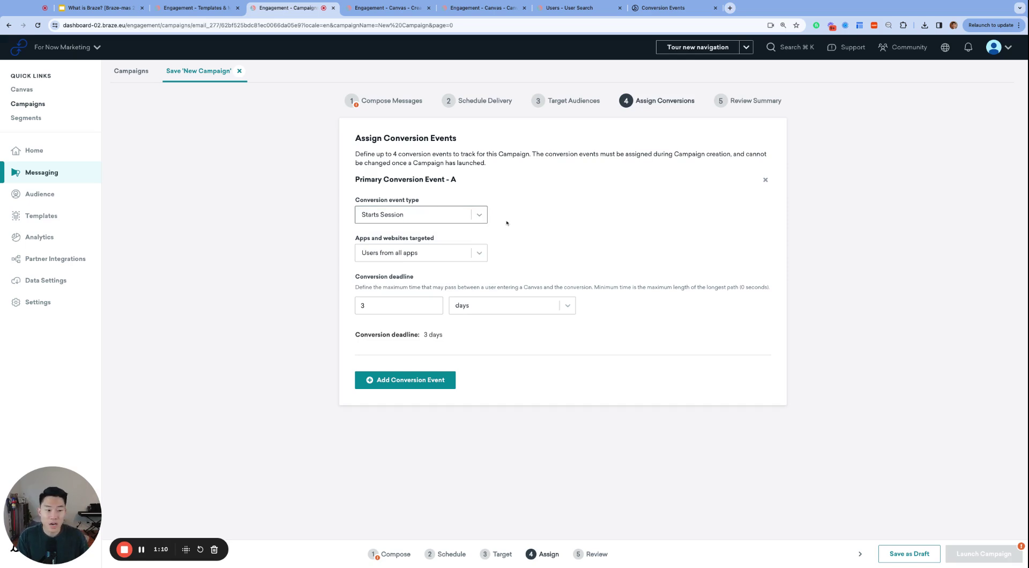
{"action": "left_click", "coordinate": [468, 221]}
{"action": "left_click", "coordinate": [441, 248]}
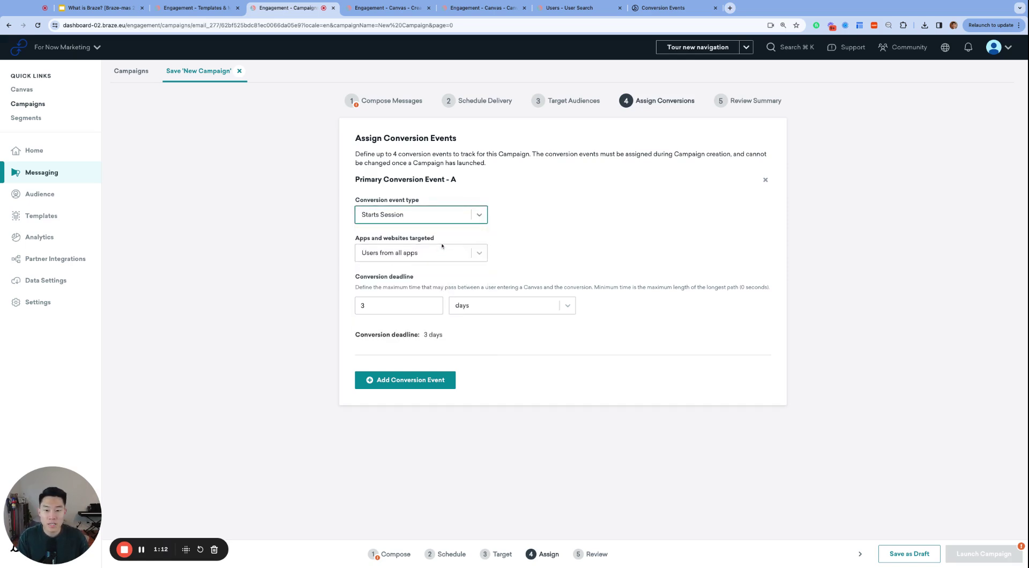
{"action": "left_click", "coordinate": [459, 220]}
{"action": "left_click", "coordinate": [436, 282]}
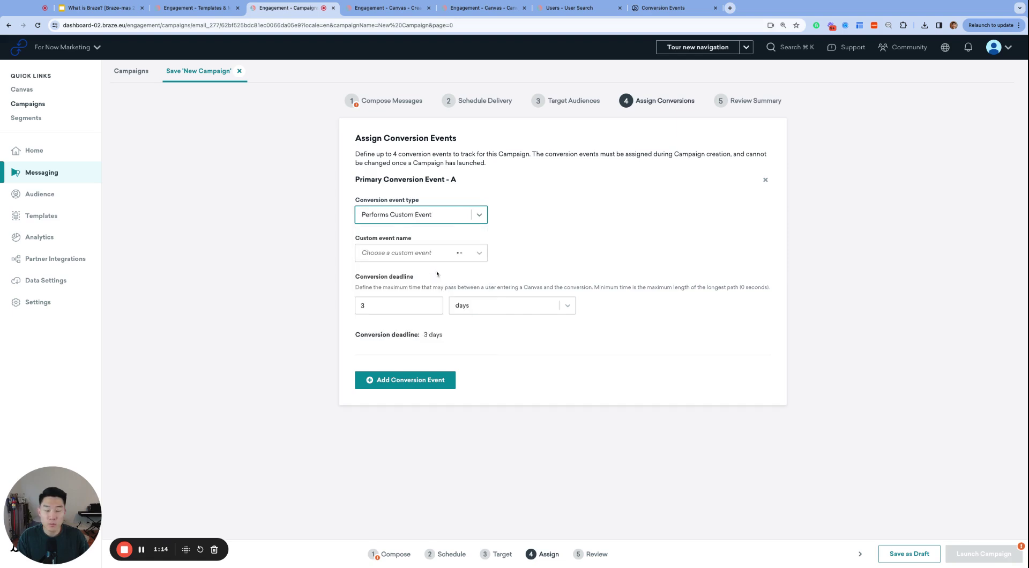
{"action": "left_click", "coordinate": [458, 216]}
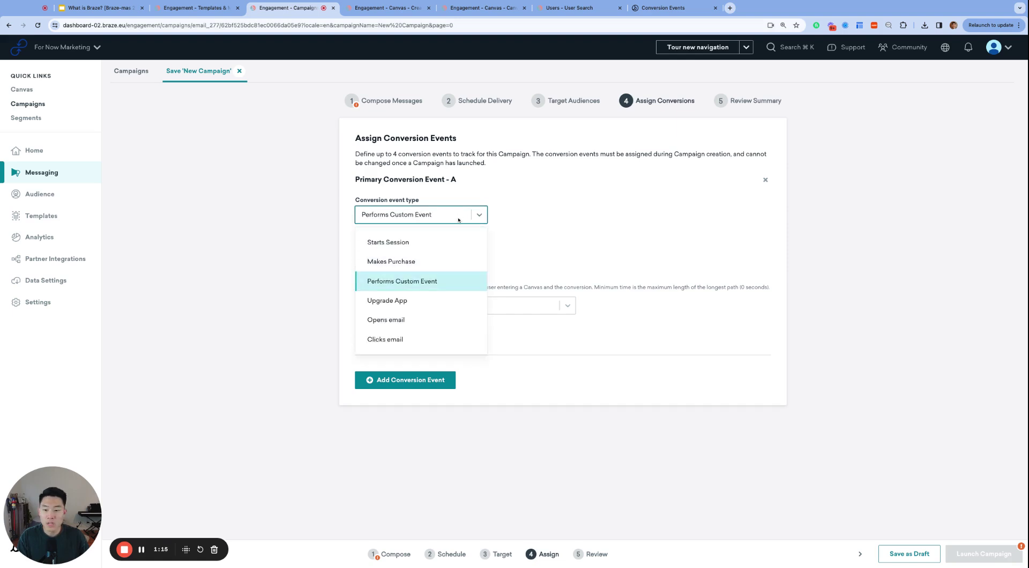
{"action": "left_click", "coordinate": [428, 290]}
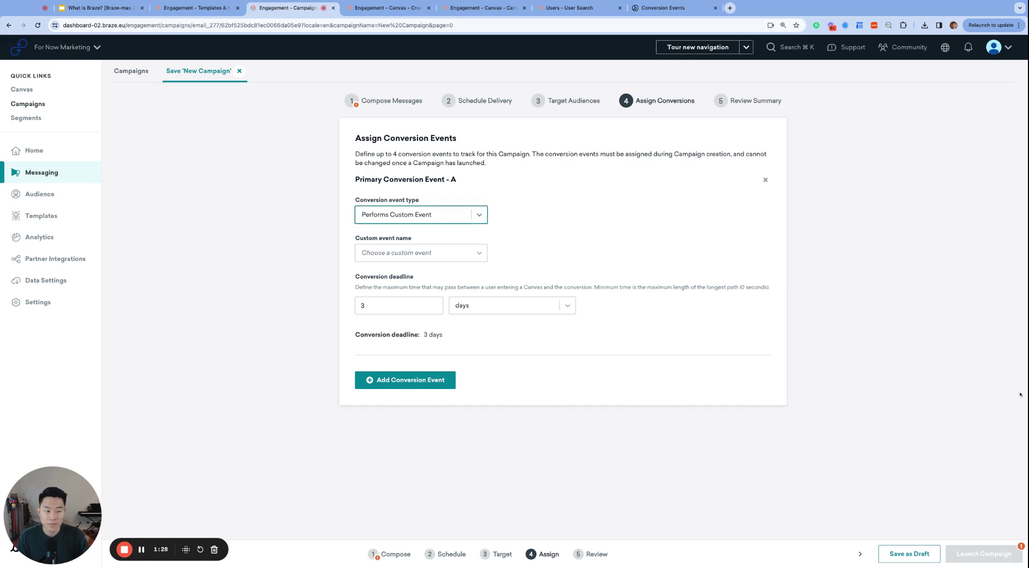
Add a primary conversion event to the New Canvas draft and examine the conversion event types offered.
{"action": "key", "text": "ctrl+Tab"}
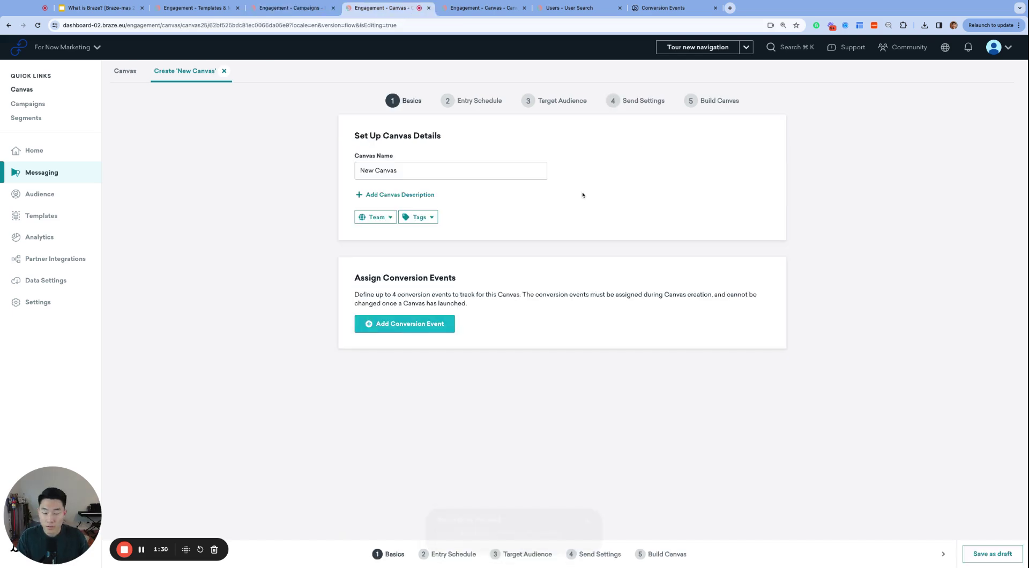
{"action": "left_click", "coordinate": [405, 323]}
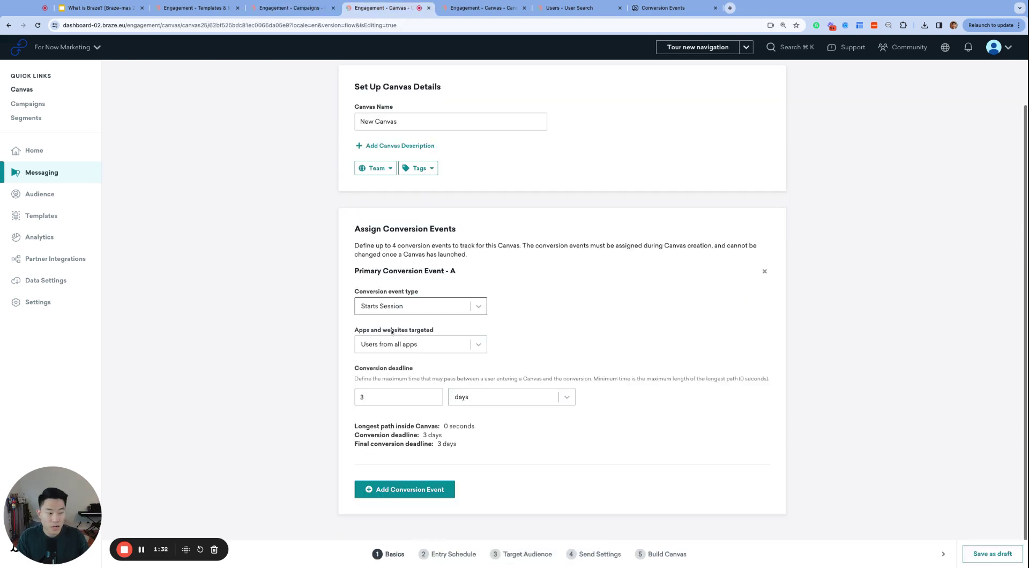
{"action": "left_click", "coordinate": [460, 310]}
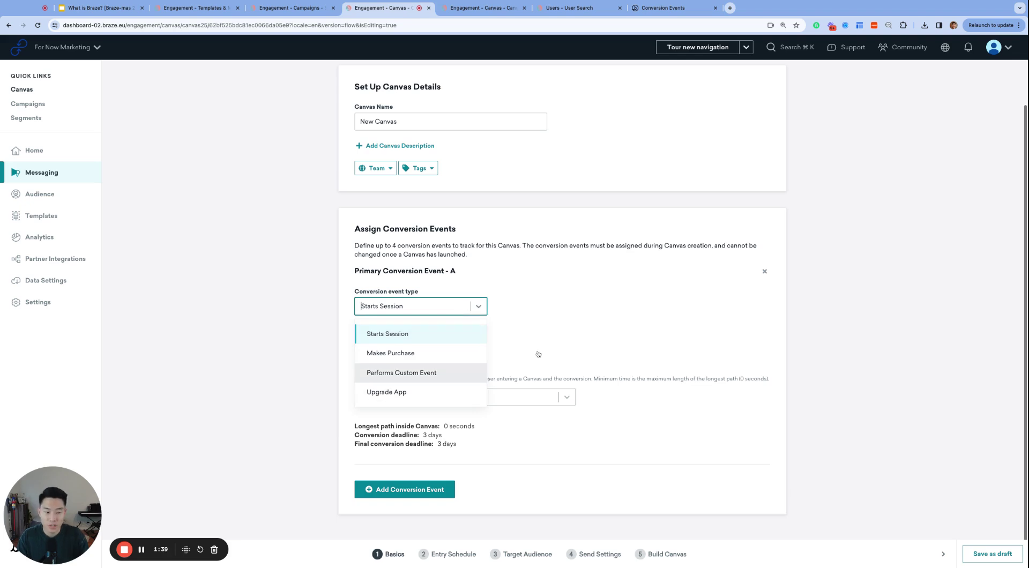
{"action": "key", "text": "Escape"}
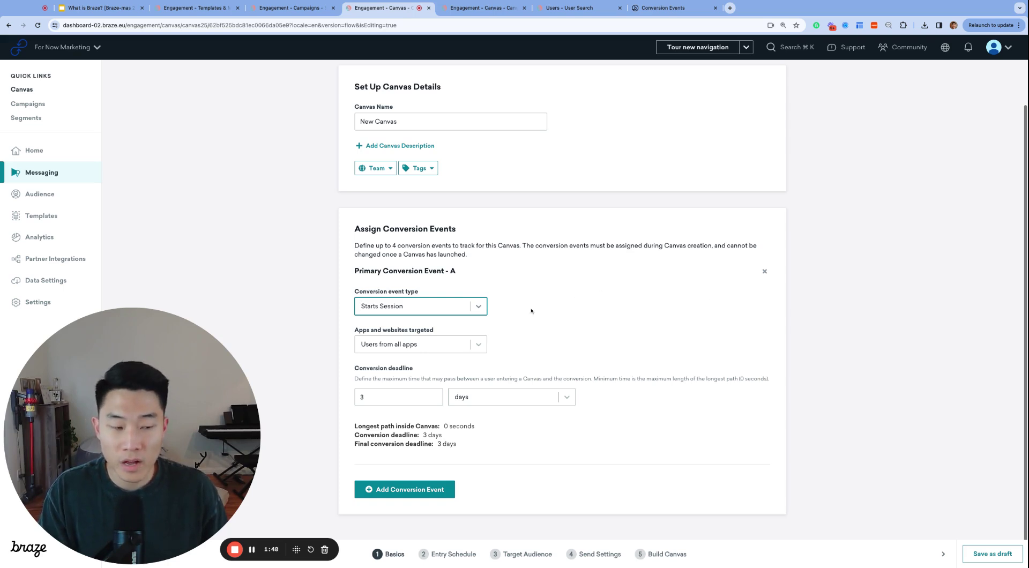
{"action": "left_click", "coordinate": [467, 311]}
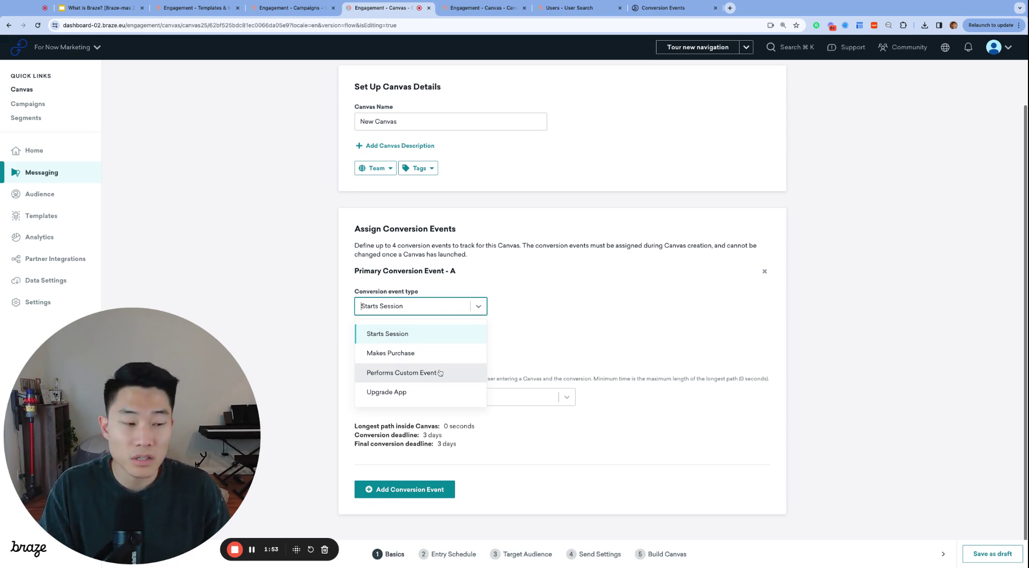
{"action": "key", "text": "Down"}
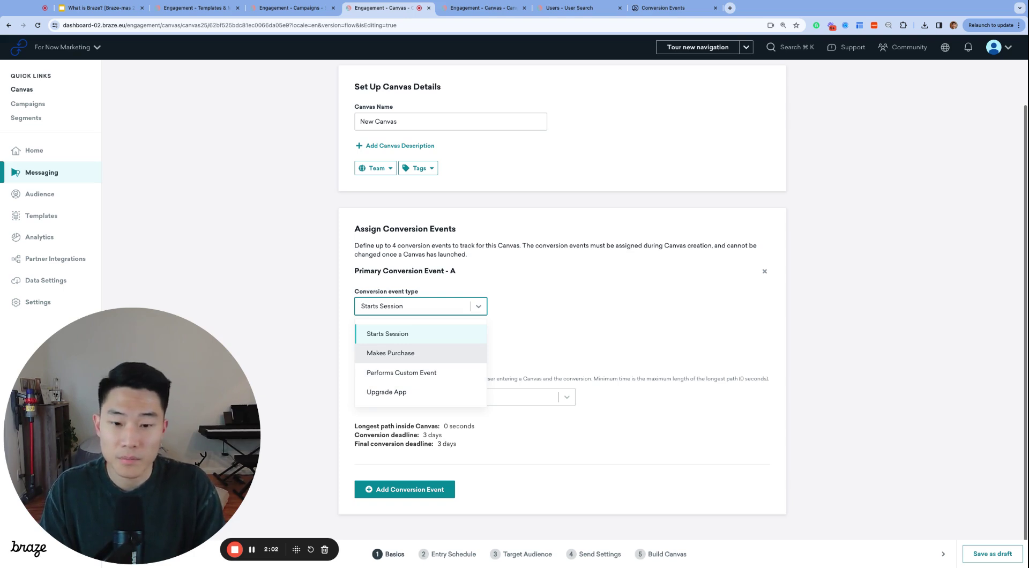
{"action": "left_click", "coordinate": [236, 444]}
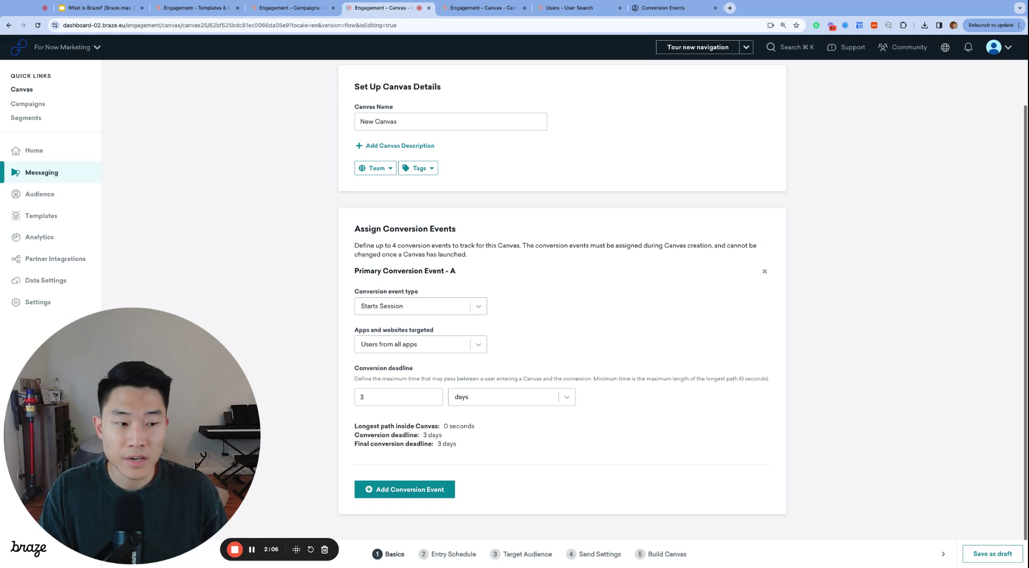
{"action": "scroll", "coordinate": [496, 356], "scroll_direction": "up", "scroll_amount": 1}
{"action": "left_click", "coordinate": [463, 317]}
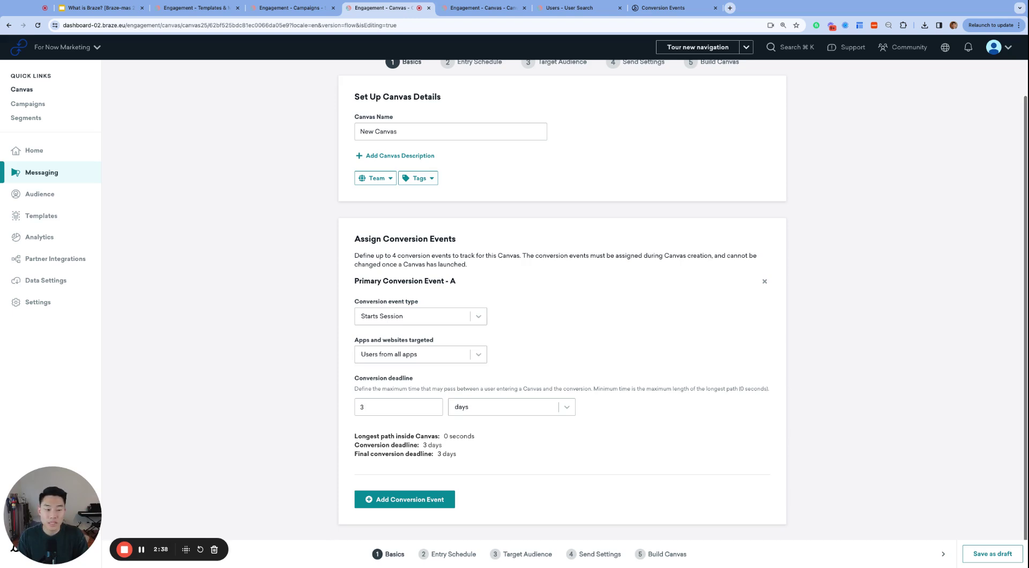
In the "New User Level Up Tips (Level 1-10)" campaign, choose Web Push and write the message "Don't forget to collect all the coin".
{"action": "key", "text": "ctrl+shift+Tab"}
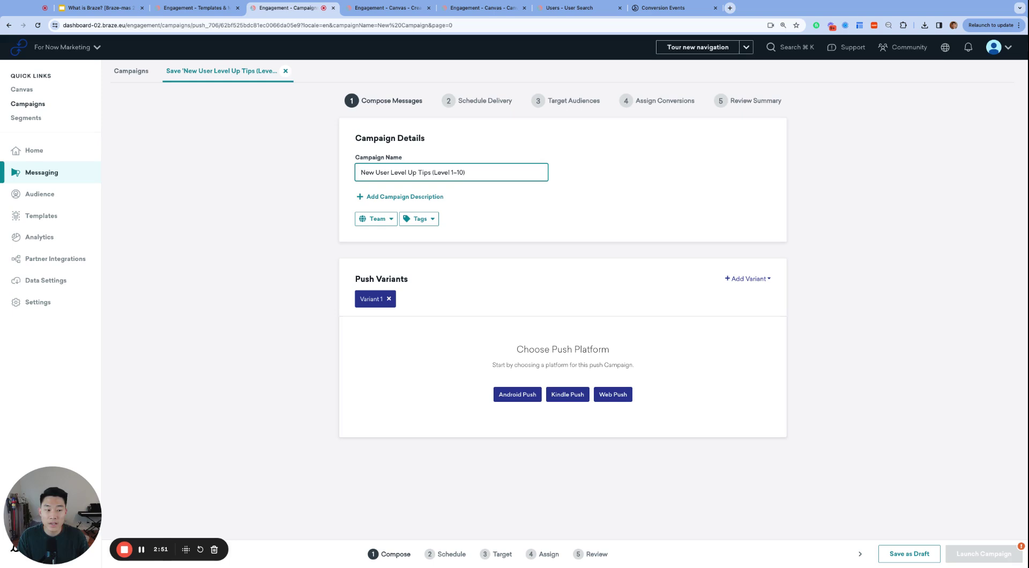
{"action": "left_click", "coordinate": [625, 397]}
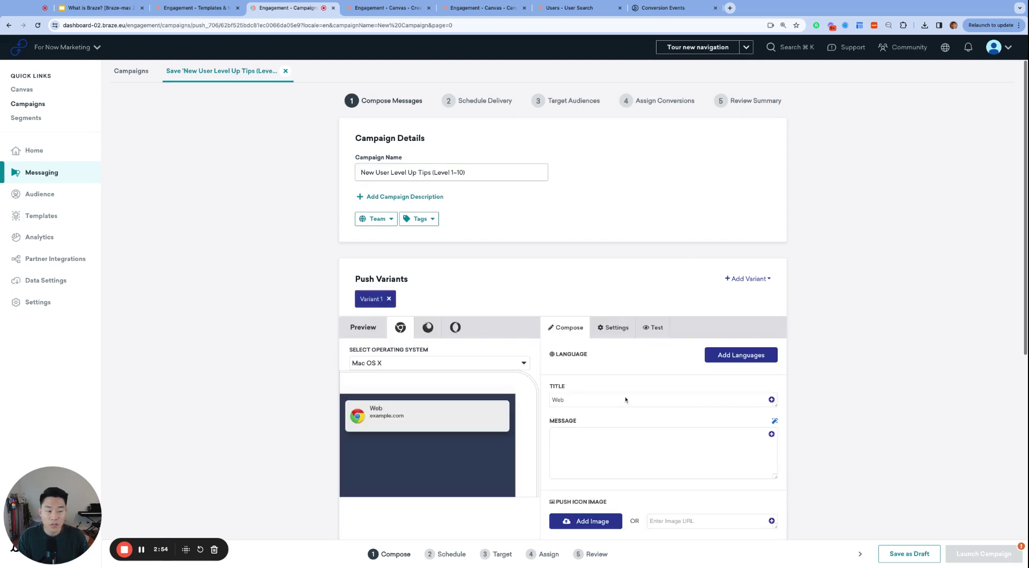
{"action": "left_click", "coordinate": [405, 174]}
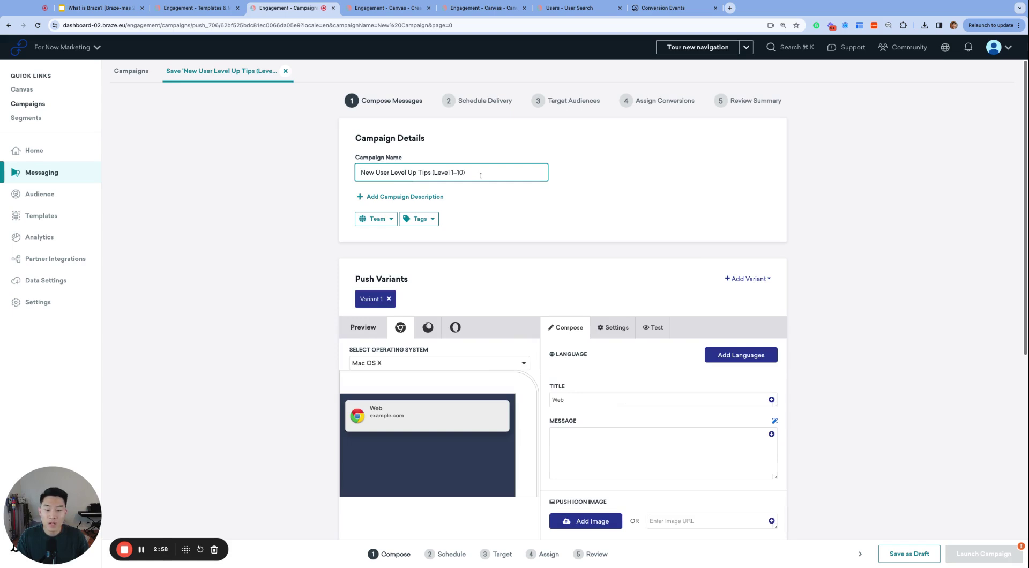
{"action": "scroll", "coordinate": [573, 225], "scroll_direction": "down", "scroll_amount": 3}
{"action": "left_click", "coordinate": [650, 317]}
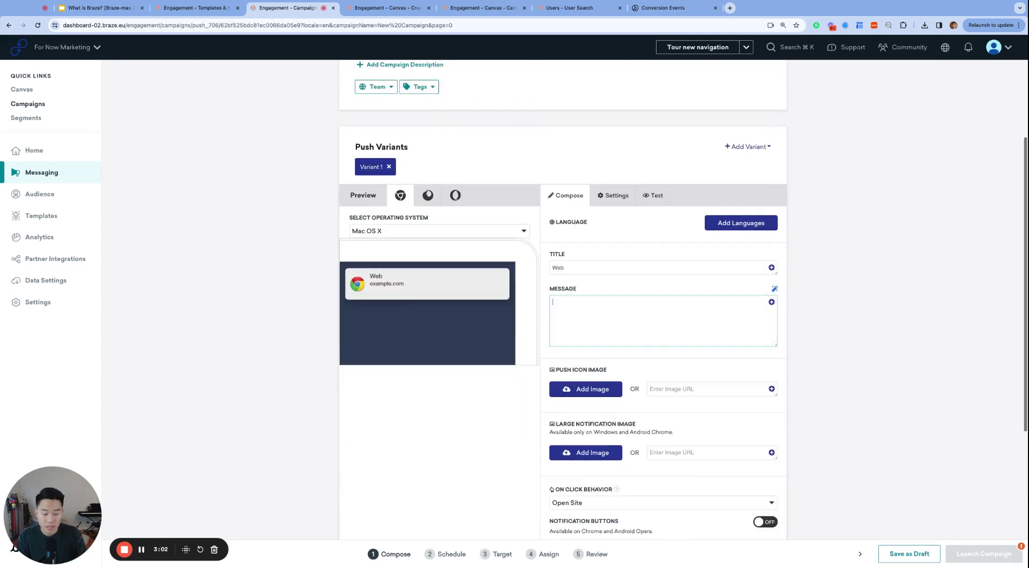
{"action": "type", "text": "Don't forget"}
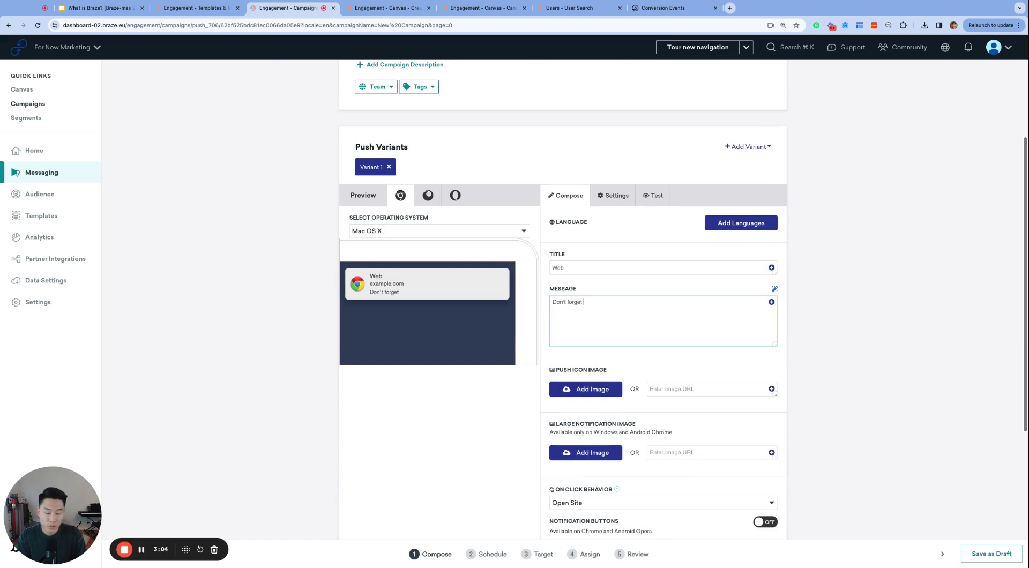
{"action": "type", "text": " to collect all the coin"}
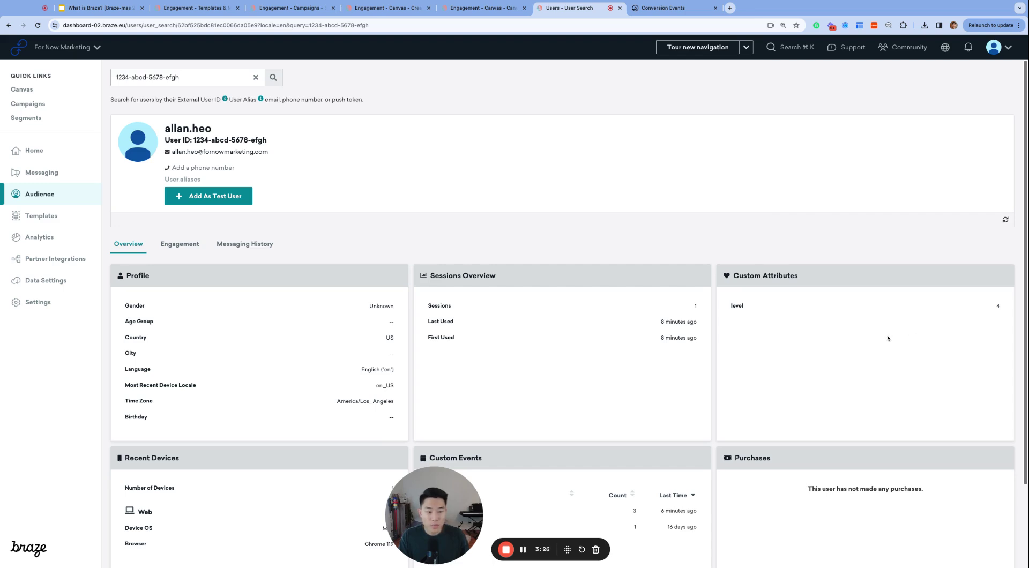
Examine the level custom attribute in the test user's profile overview.
{"action": "scroll", "coordinate": [887, 338], "scroll_direction": "up", "scroll_amount": 3}
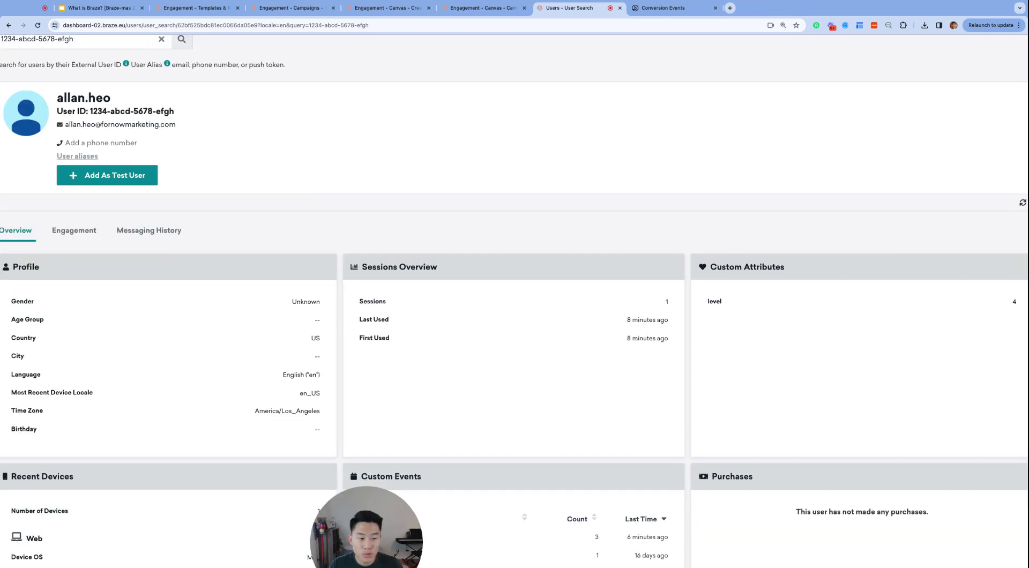
{"action": "scroll", "coordinate": [888, 338], "scroll_direction": "up", "scroll_amount": 3}
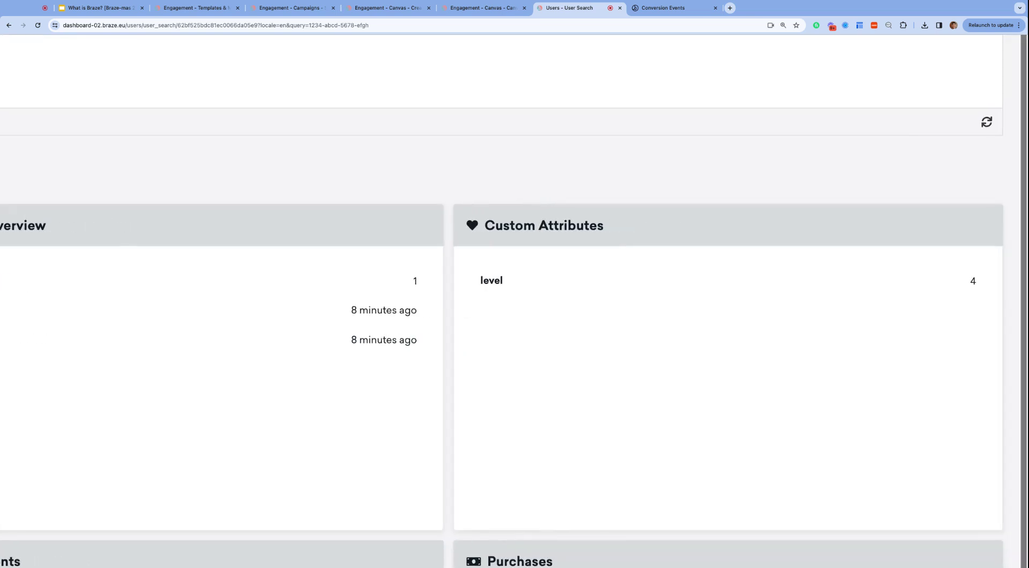
{"action": "double_click", "coordinate": [501, 280]}
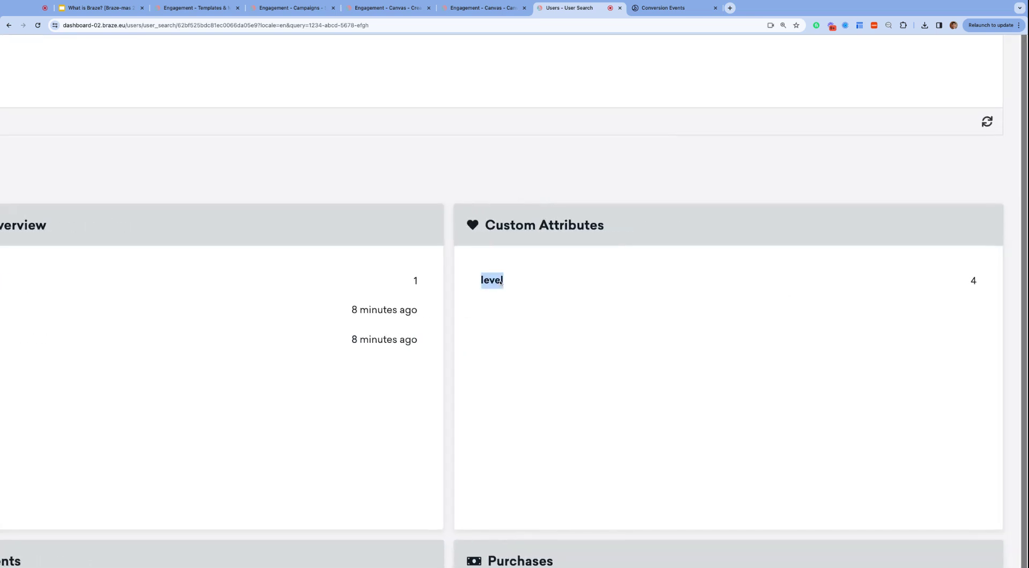
{"action": "scroll", "coordinate": [654, 345], "scroll_direction": "down", "scroll_amount": 3}
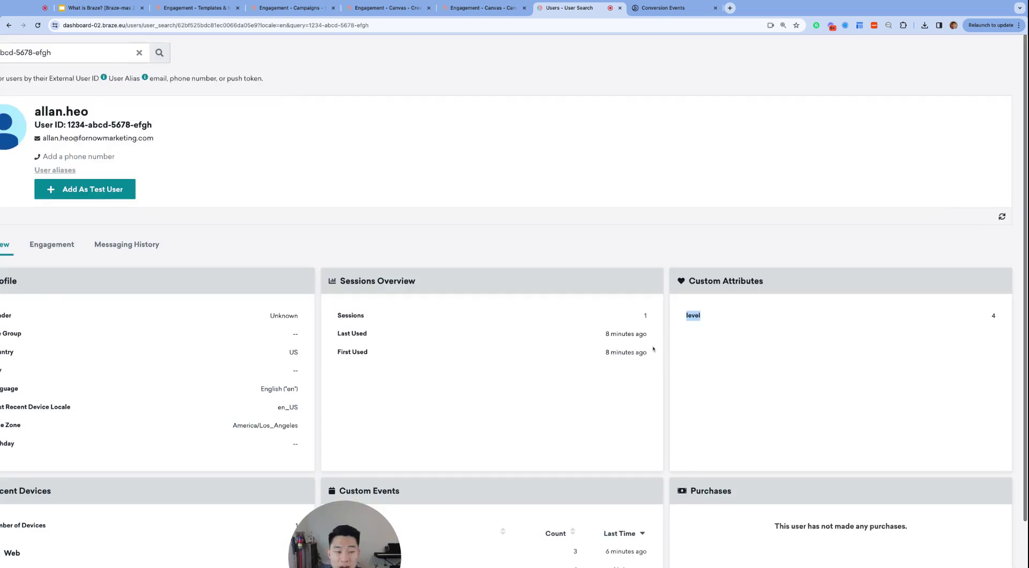
{"action": "left_click", "coordinate": [828, 354]}
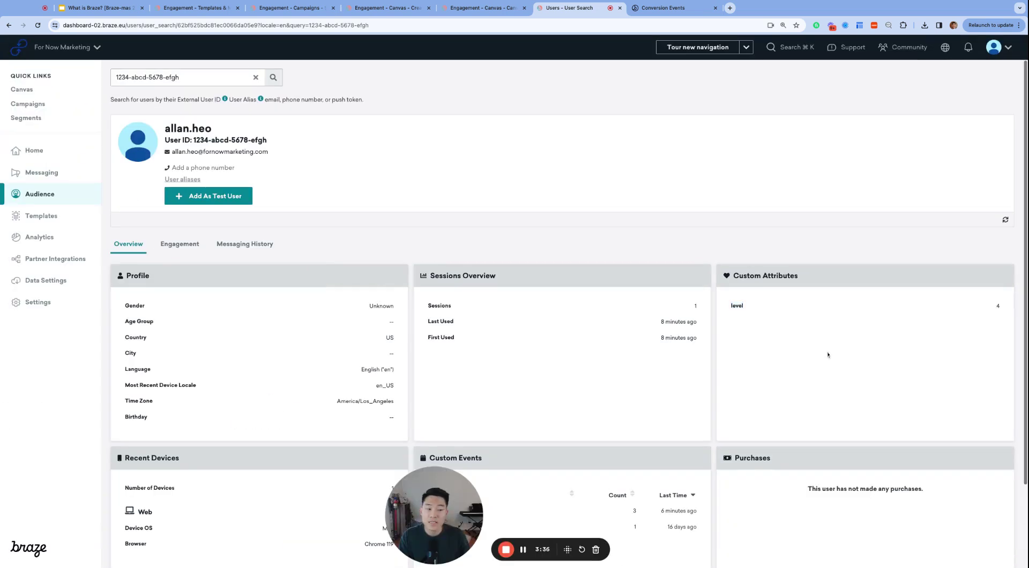
Create a Canvas whose name and description state that it turns changes in custom attribute "level" into custom event "level_up".
{"action": "key", "text": "ctrl+shift+Tab"}
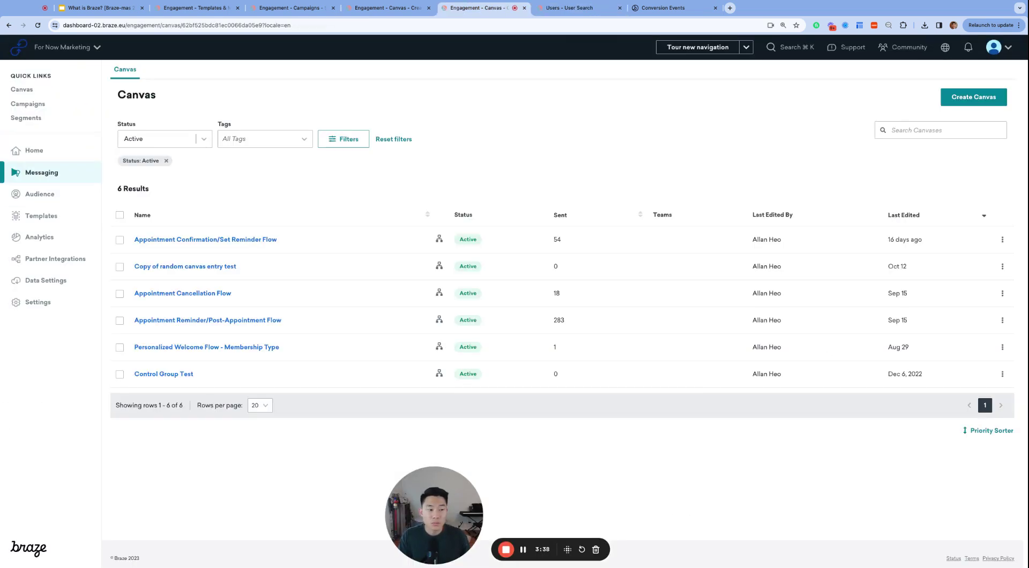
{"action": "left_click", "coordinate": [968, 100]}
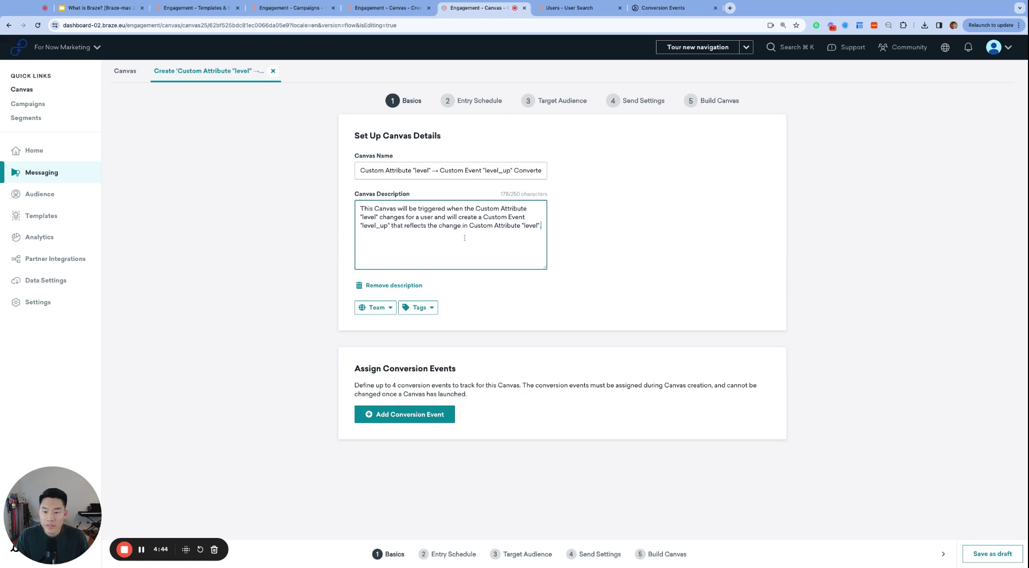
{"action": "scroll", "coordinate": [464, 238], "scroll_direction": "up", "scroll_amount": 5}
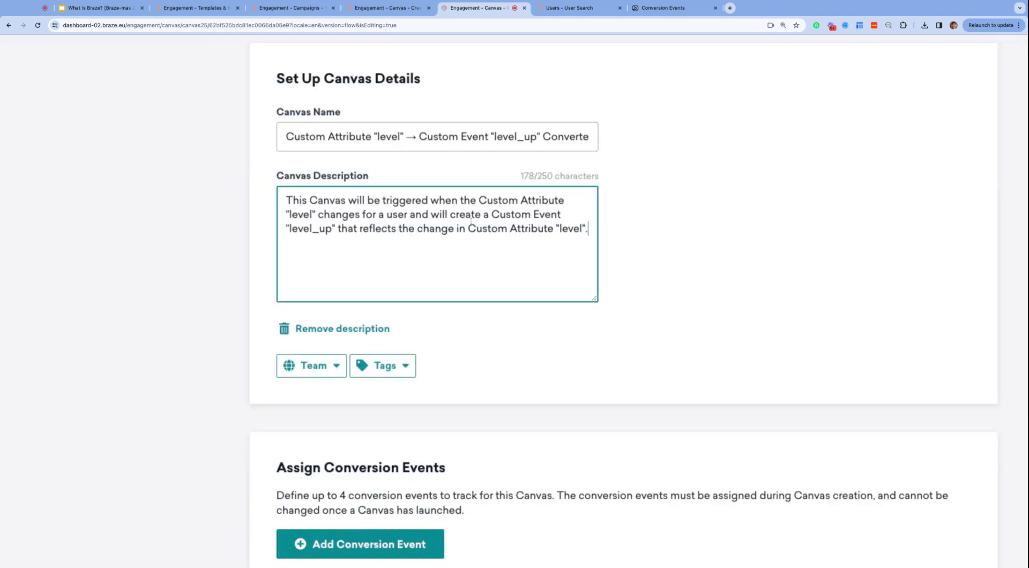
{"action": "scroll", "coordinate": [471, 219], "scroll_direction": "up", "scroll_amount": 5}
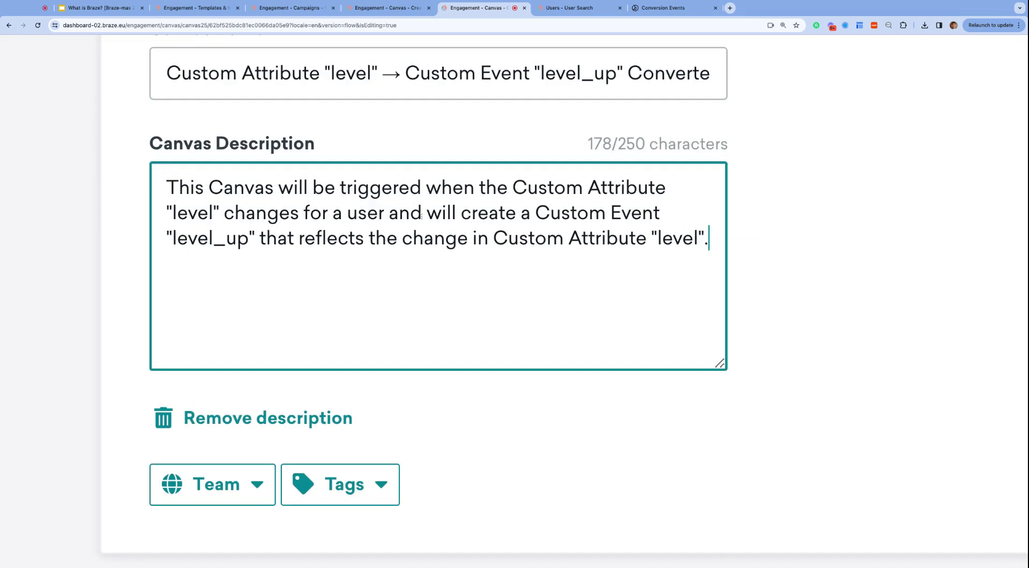
{"action": "triple_click", "coordinate": [382, 213]}
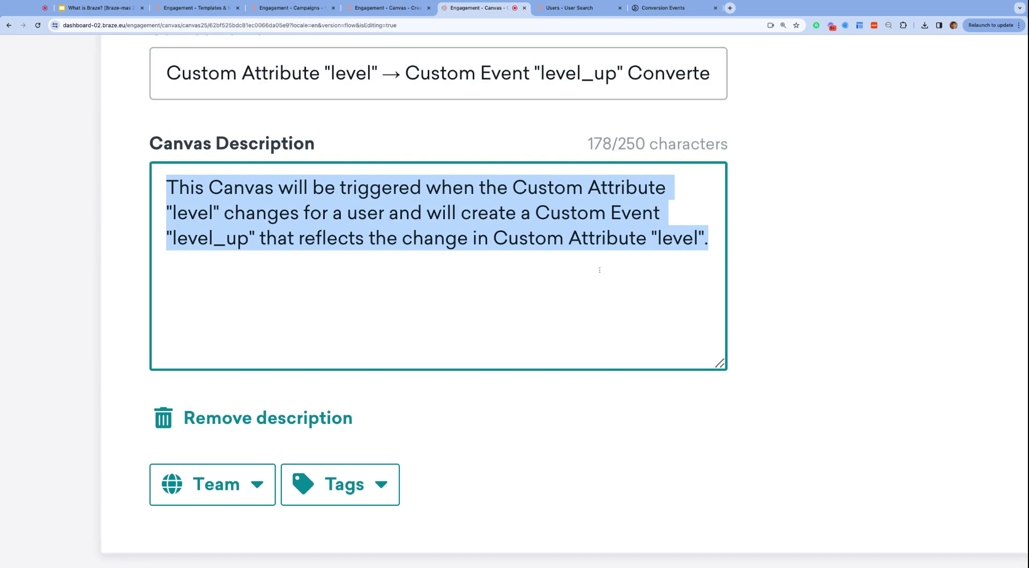
{"action": "scroll", "coordinate": [599, 270], "scroll_direction": "down", "scroll_amount": 5}
{"action": "left_click", "coordinate": [815, 476]}
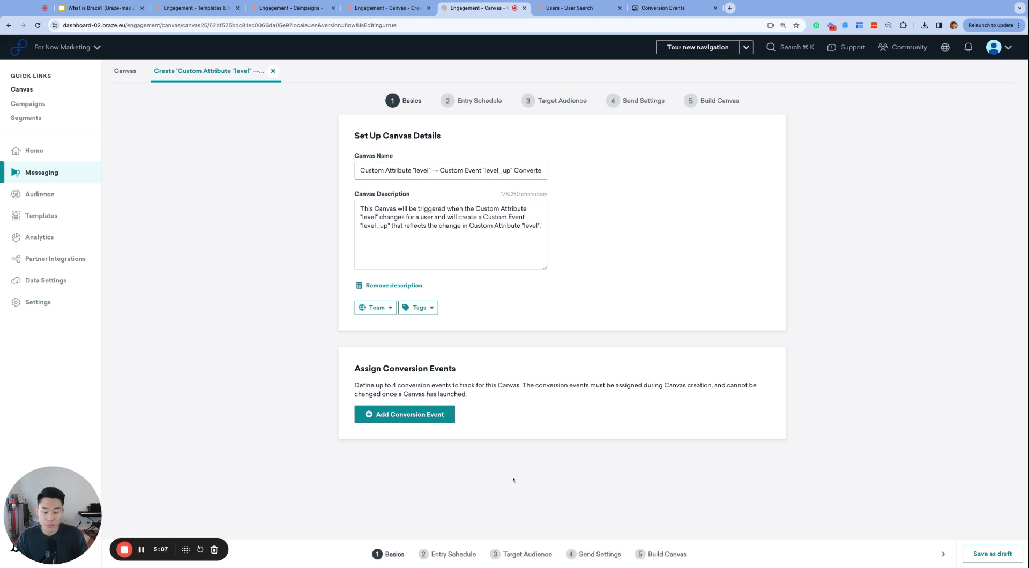
Make the Canvas entry schedule action-based and add a Change Custom Attribute Value trigger.
{"action": "left_click", "coordinate": [472, 102]}
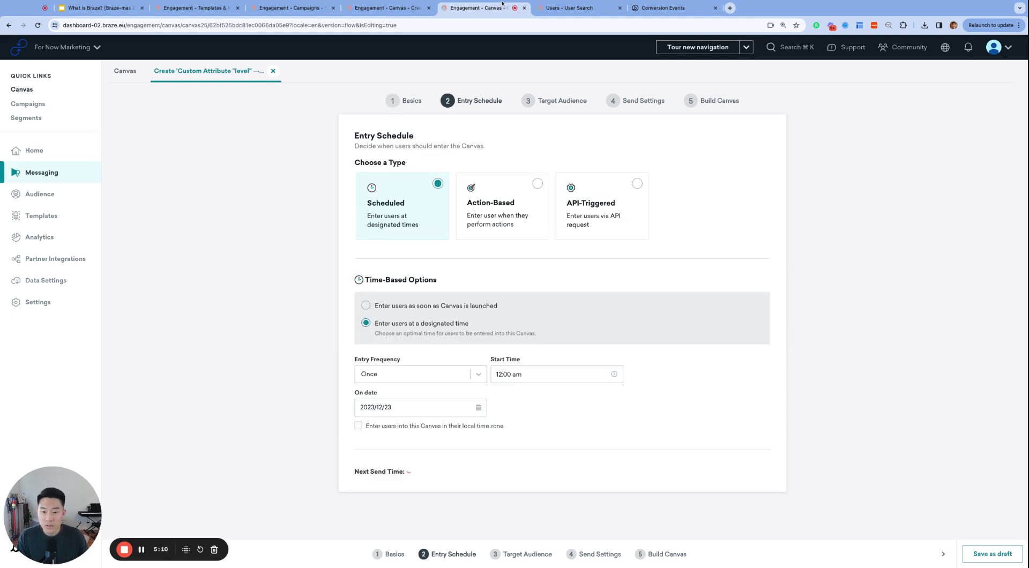
{"action": "left_click", "coordinate": [516, 203]}
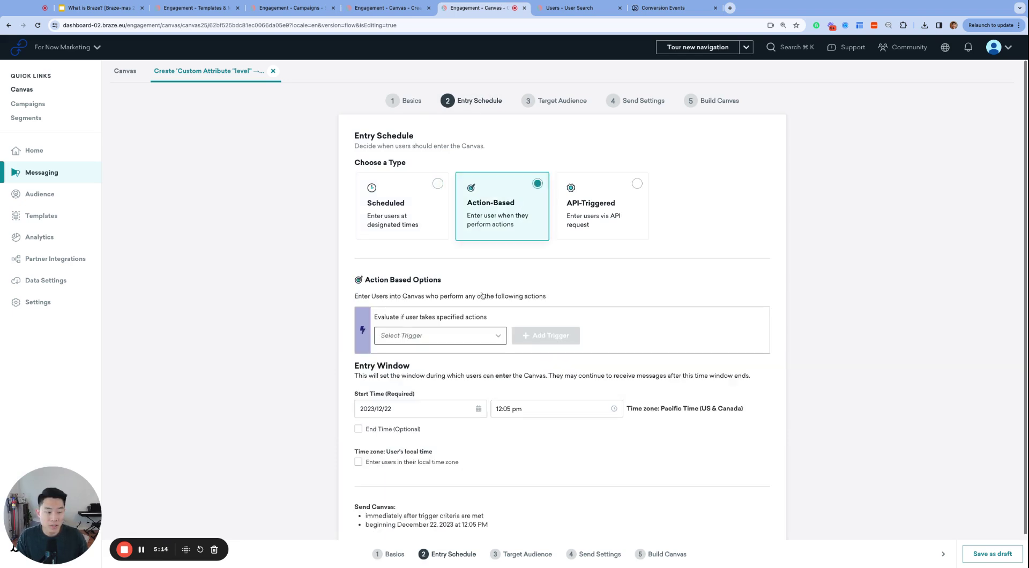
{"action": "left_click", "coordinate": [465, 335]}
{"action": "left_click", "coordinate": [465, 440]}
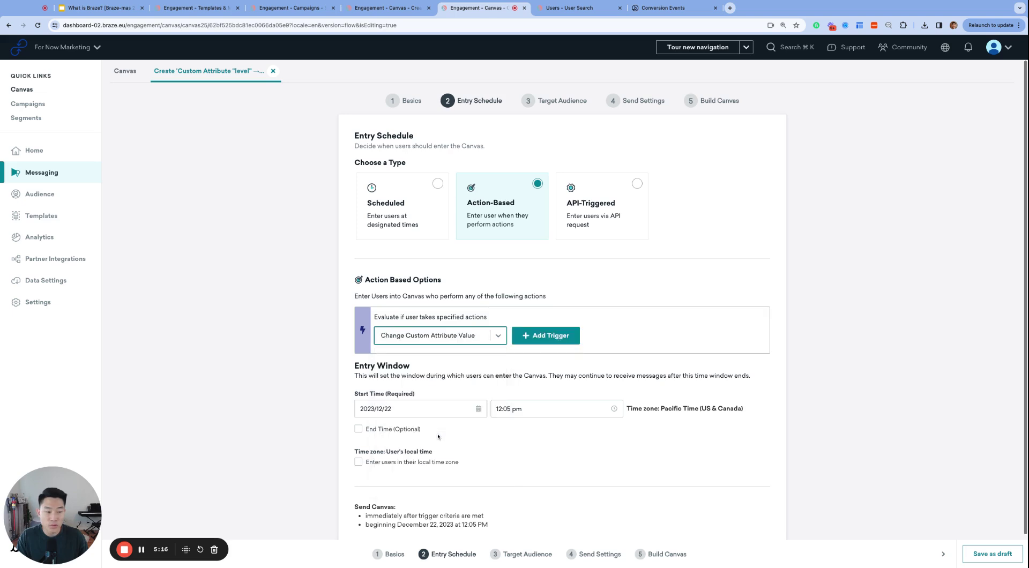
{"action": "left_click", "coordinate": [540, 336]}
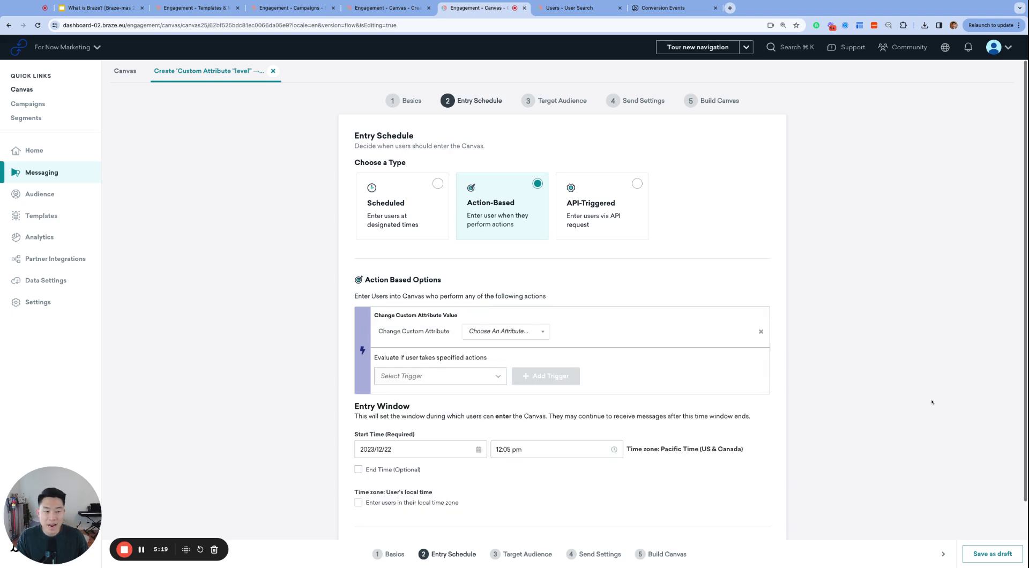
{"action": "scroll", "coordinate": [645, 395], "scroll_direction": "down", "scroll_amount": 1}
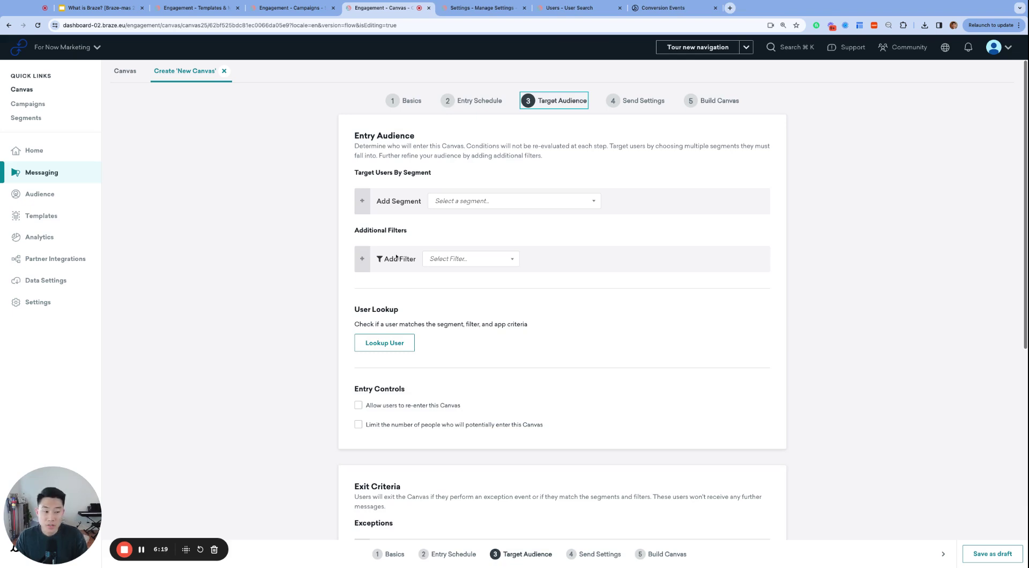
Check the target audience of the level-up tips campaign, and filter the Canvas entry audience to users with level less than 11.
{"action": "key", "text": "ctrl+shift+Tab"}
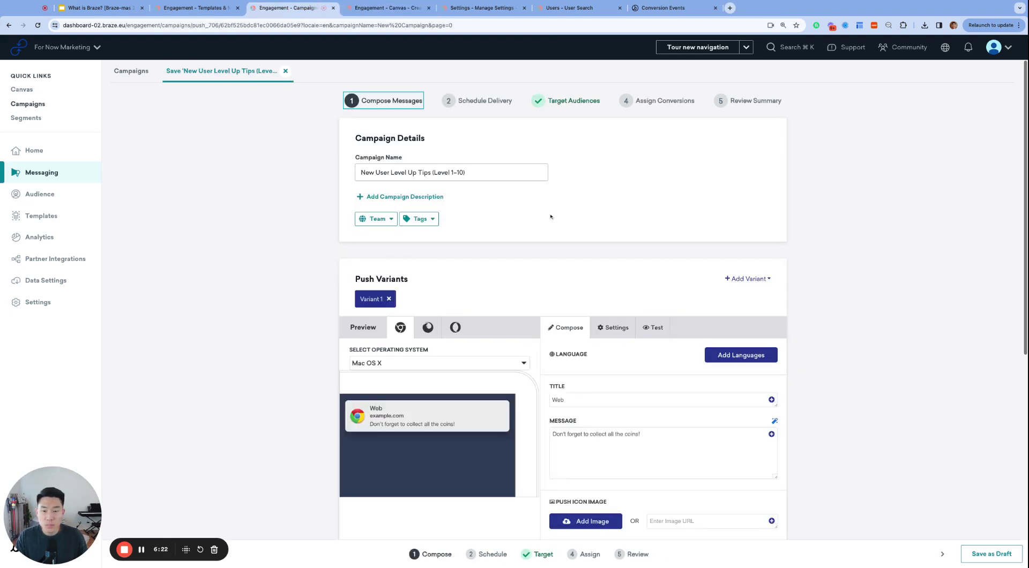
{"action": "left_click", "coordinate": [559, 101]}
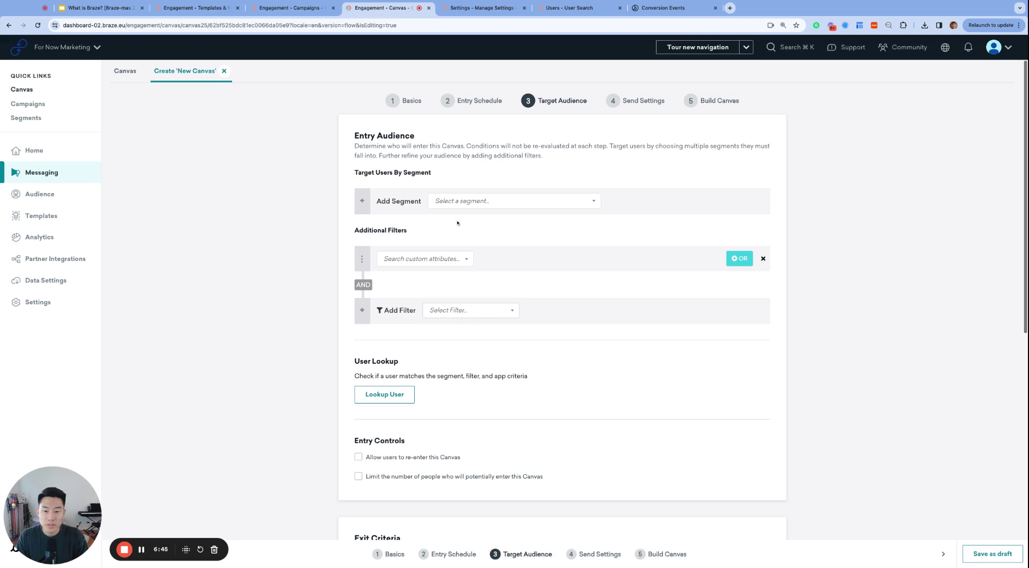
{"action": "left_click", "coordinate": [458, 259]}
{"action": "type", "text": "lev"}
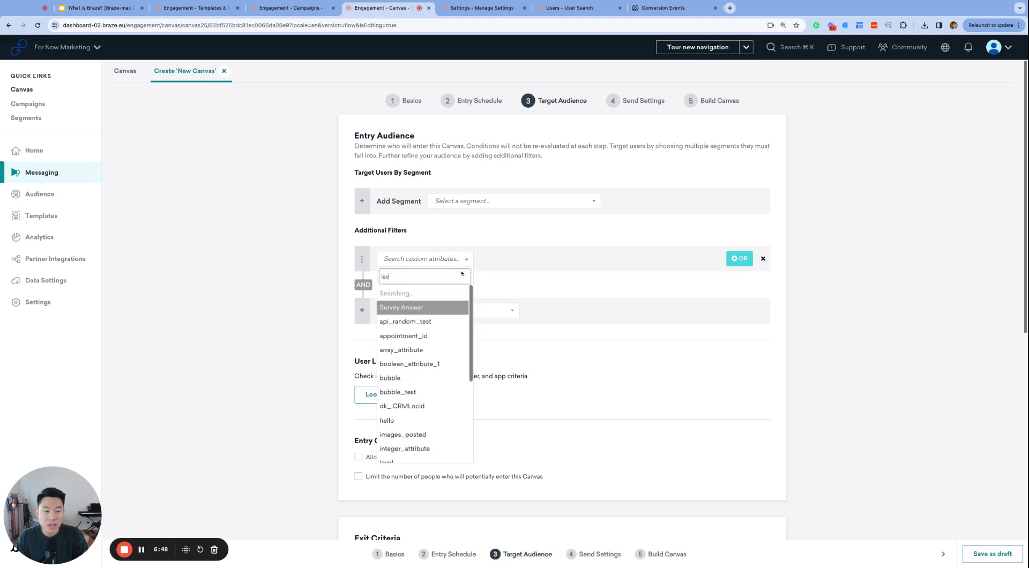
{"action": "type", "text": "el"}
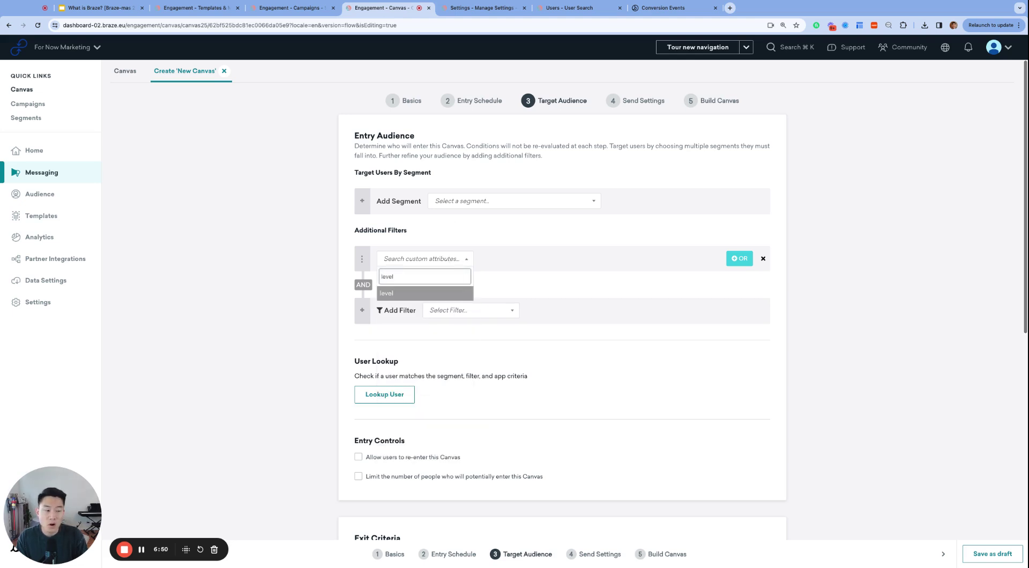
{"action": "key", "text": "Return"}
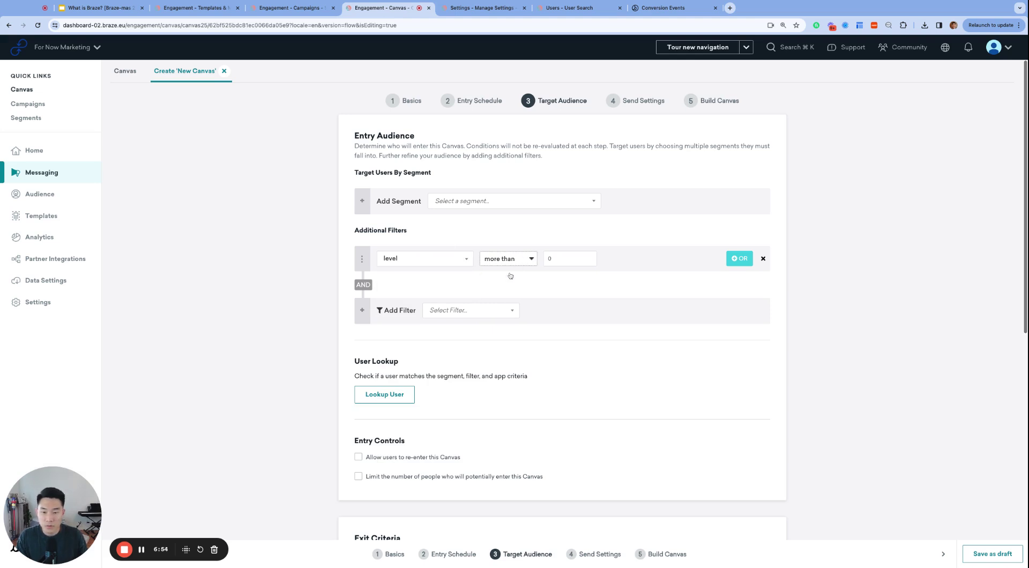
{"action": "key", "text": "Down"}
{"action": "key", "text": "Tab"}
{"action": "type", "text": "11"}
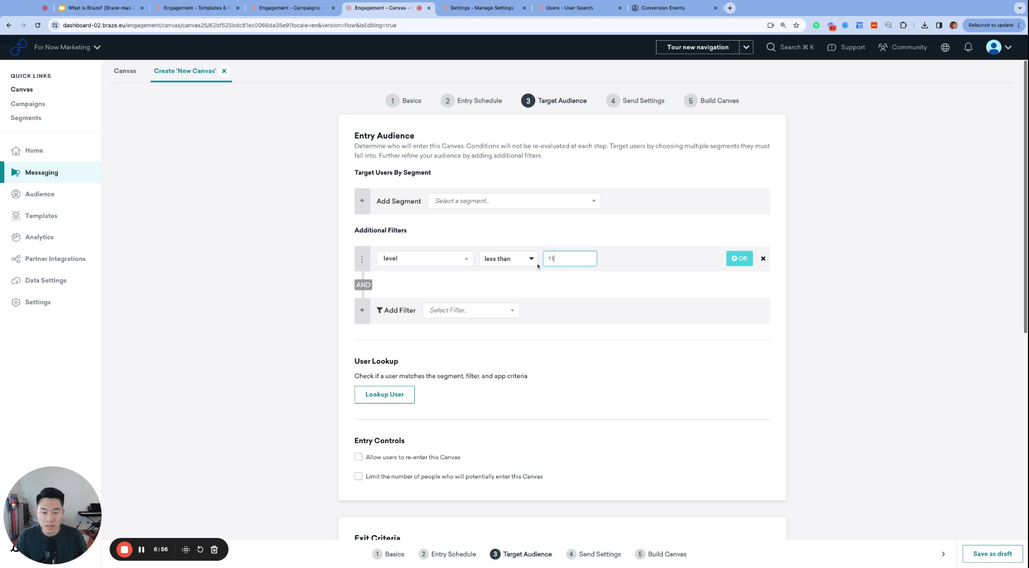
Allow users to re-enter the Canvas in its entry controls.
{"action": "scroll", "coordinate": [583, 293], "scroll_direction": "down", "scroll_amount": 2}
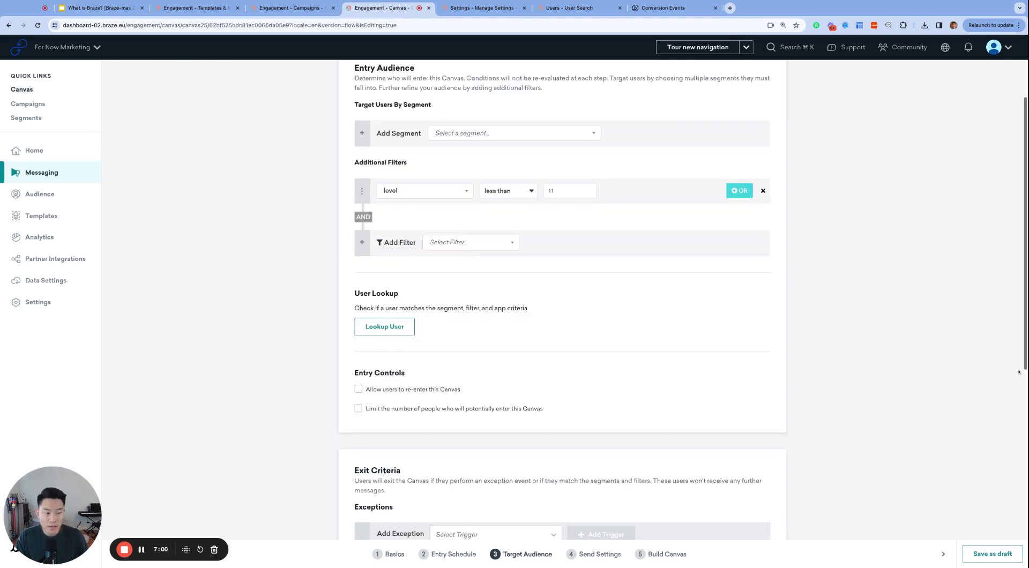
{"action": "scroll", "coordinate": [965, 370], "scroll_direction": "down", "scroll_amount": 1}
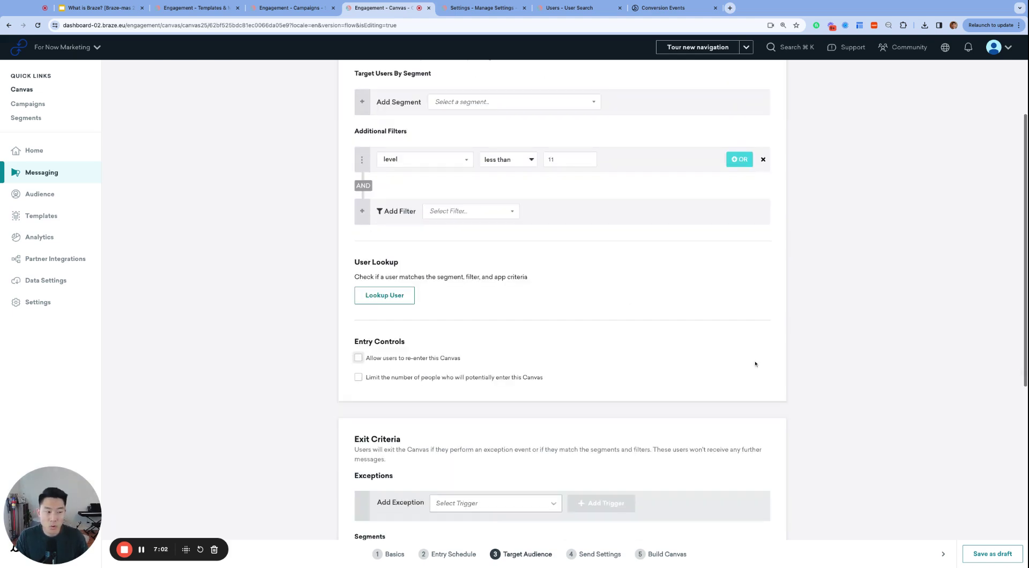
{"action": "left_click", "coordinate": [445, 358]}
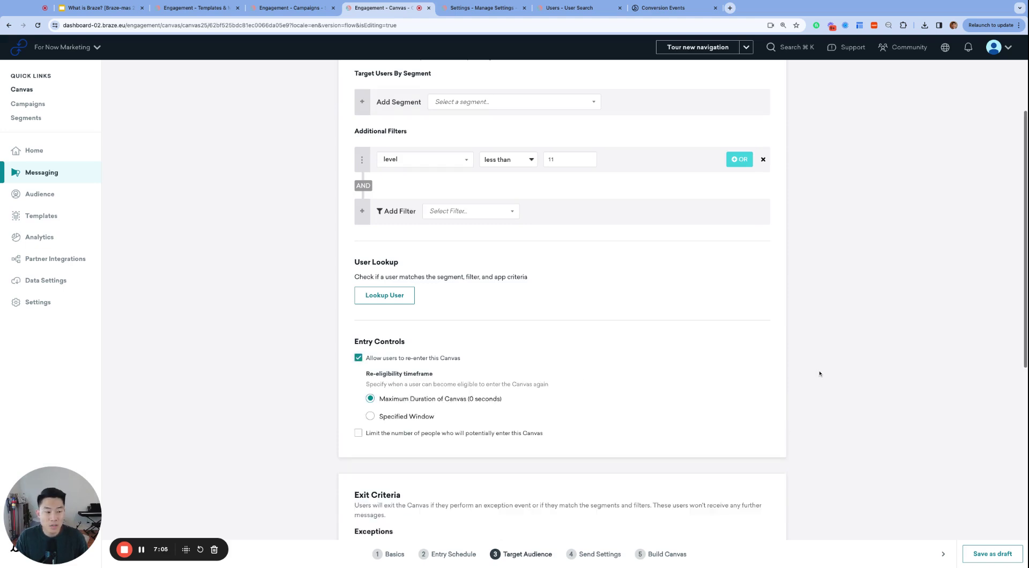
{"action": "scroll", "coordinate": [819, 373], "scroll_direction": "down", "scroll_amount": 2}
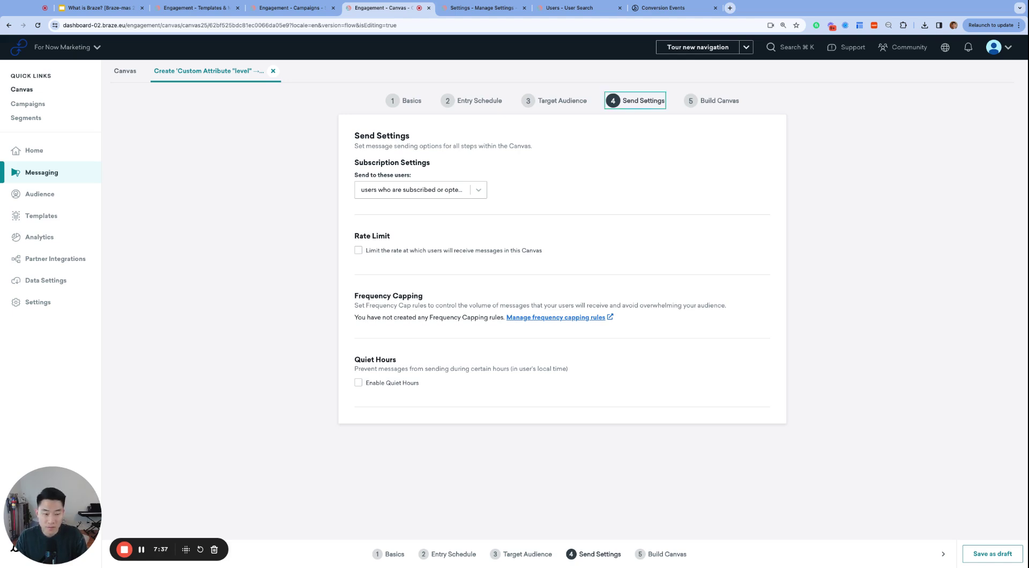
Go to the Build Canvas stage and examine the components that can be connected below Variant 1.
{"action": "left_click", "coordinate": [719, 100]}
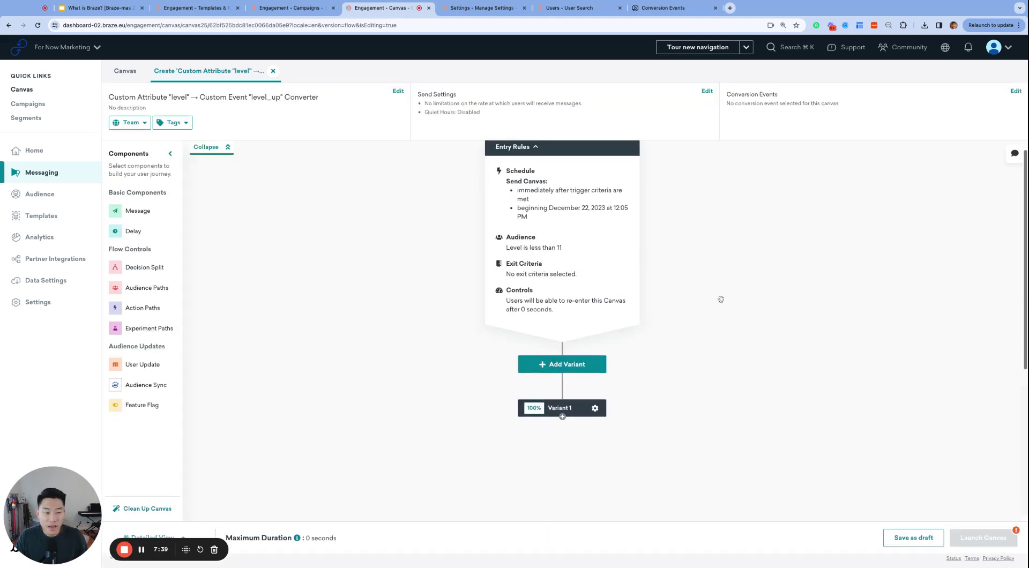
{"action": "scroll", "coordinate": [707, 303], "scroll_direction": "down", "scroll_amount": 3}
{"action": "scroll", "coordinate": [696, 307], "scroll_direction": "down", "scroll_amount": 1}
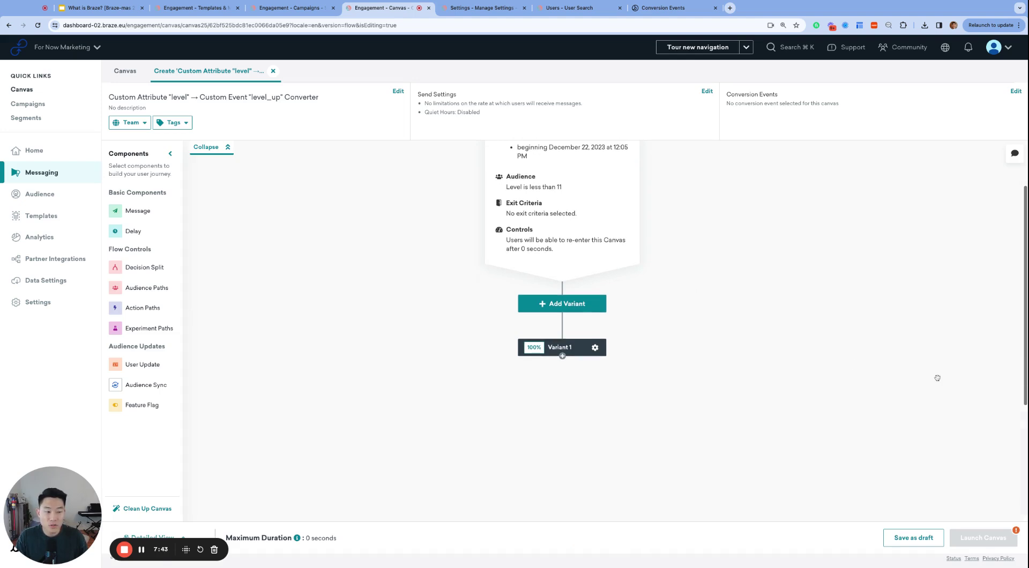
{"action": "scroll", "coordinate": [782, 389], "scroll_direction": "down", "scroll_amount": 1}
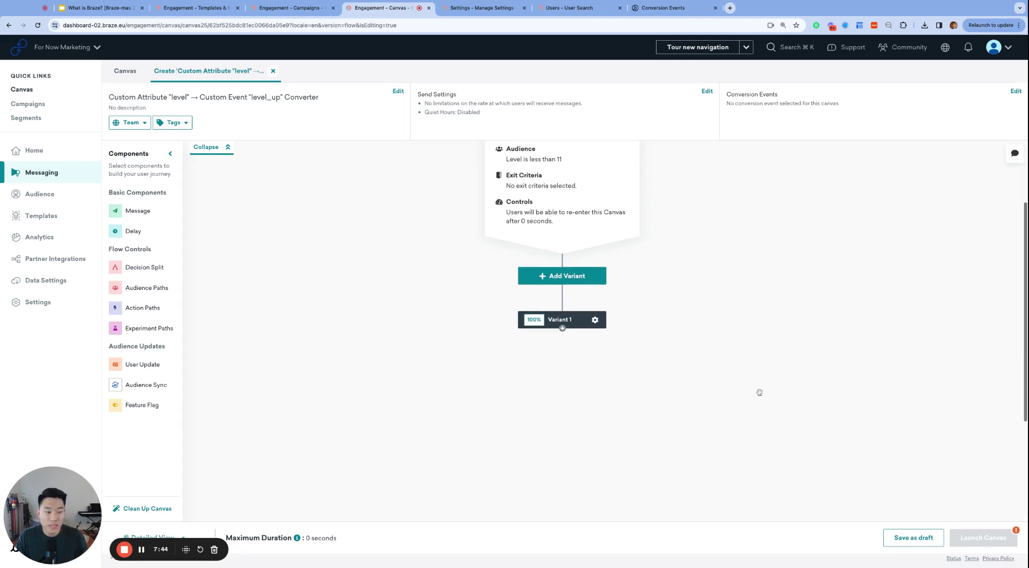
{"action": "left_click_drag", "start_coordinate": [562, 328], "coordinate": [573, 375]}
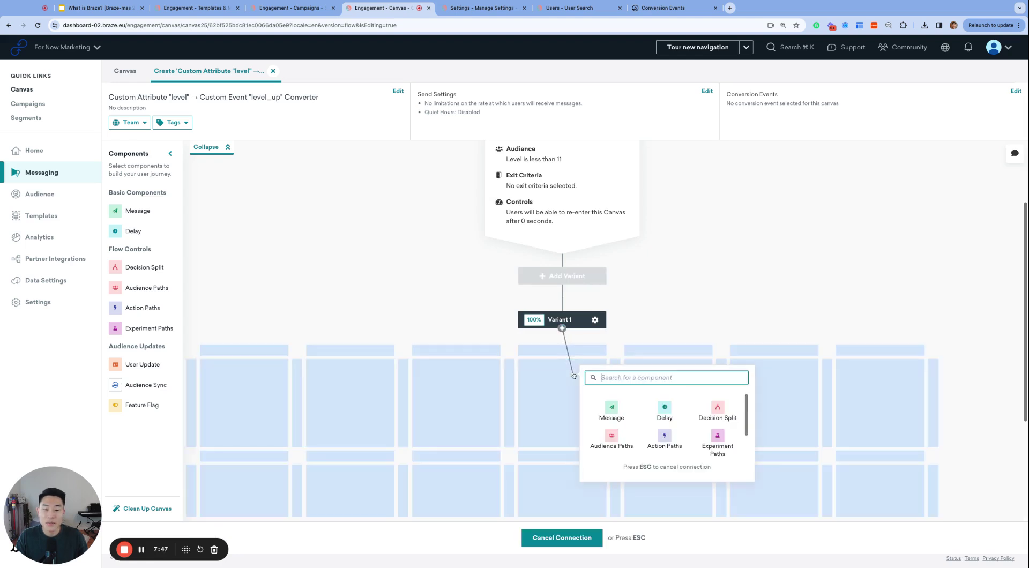
{"action": "key", "text": "Escape"}
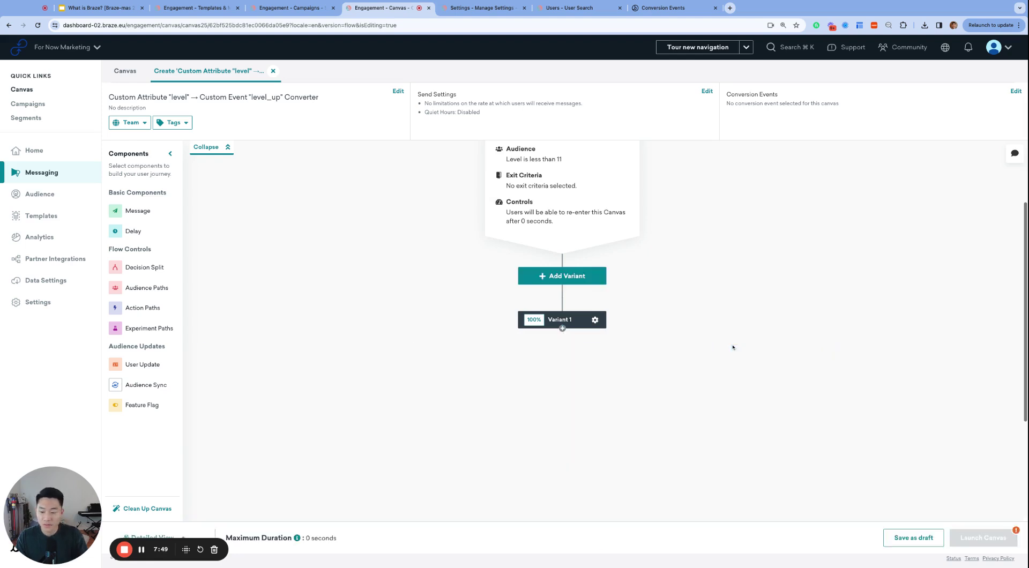